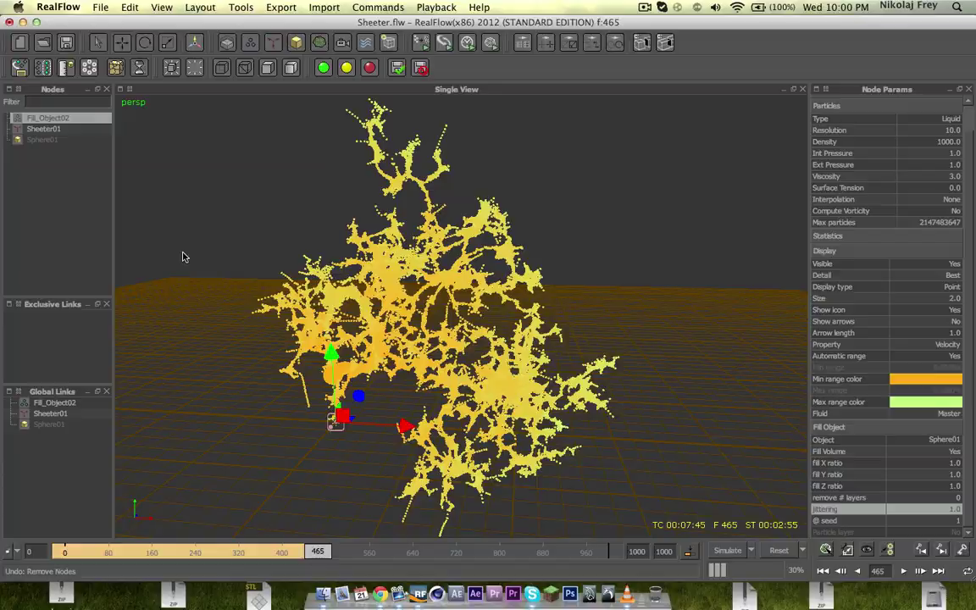
- Examine the branching particle structure of Fill_Object02 at frame 465, both close up and as a whole
right_click_drag(424, 361, 429, 266, "alt")
scroll(430, 265, "up", 5)
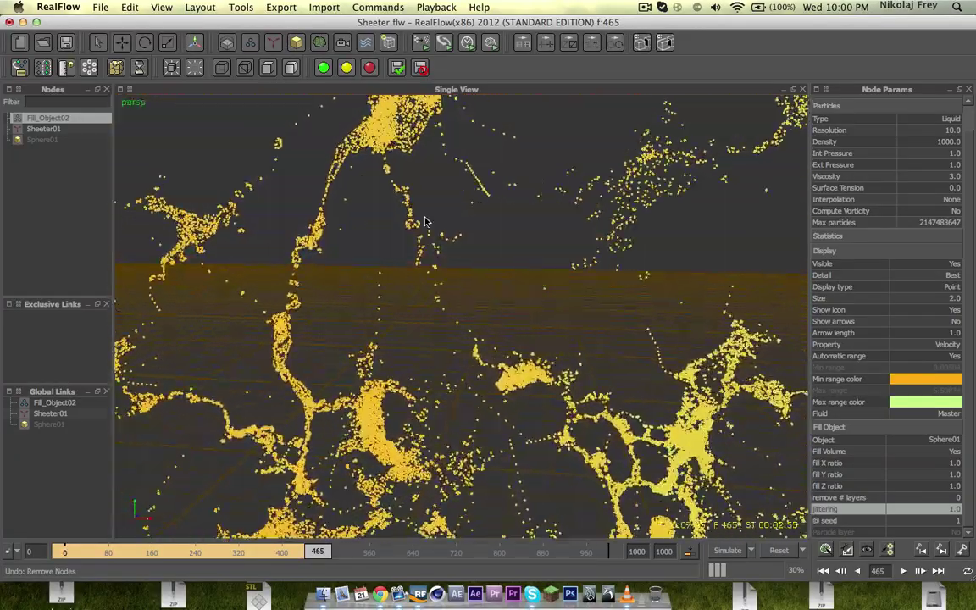
scroll(405, 360, "down", 10)
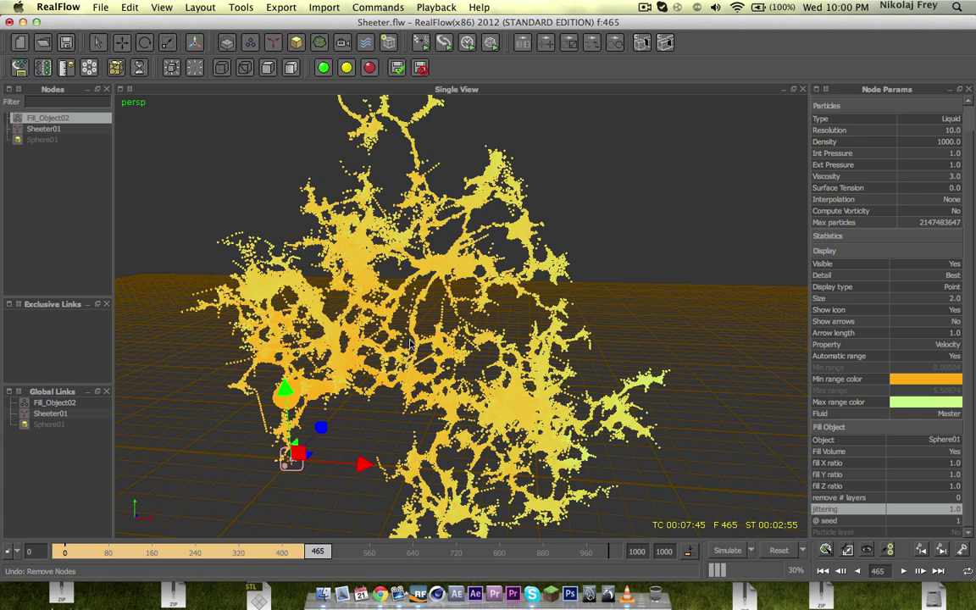
scroll(428, 356, "up", 5)
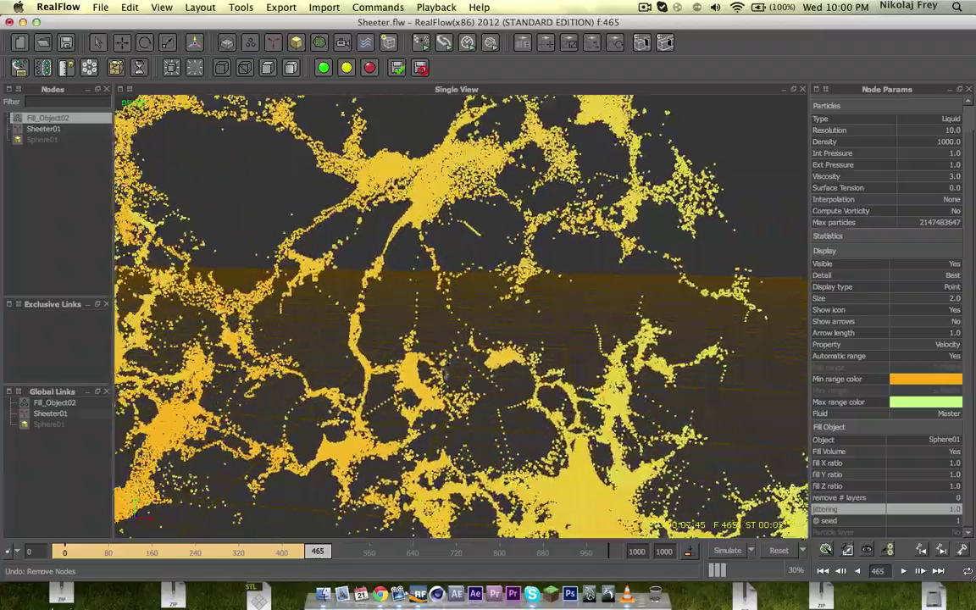
left_click_drag(442, 371, 511, 346, "alt")
scroll(387, 338, "down", 5)
left_click_drag(302, 337, 383, 378, "alt")
- Delete the Sheeter01 daemon from the scene's nodes
left_click(47, 142)
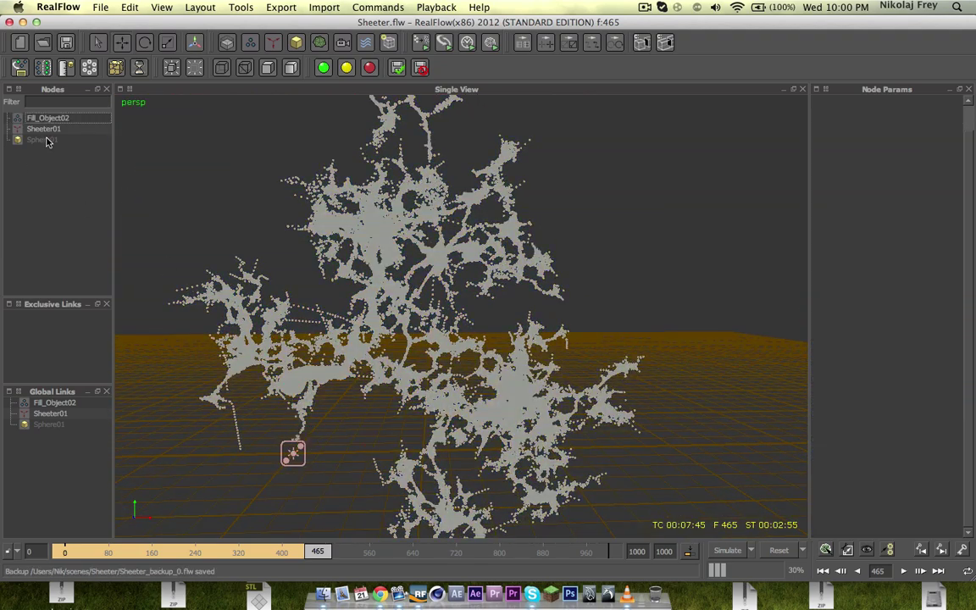
left_click(44, 129)
key("Delete")
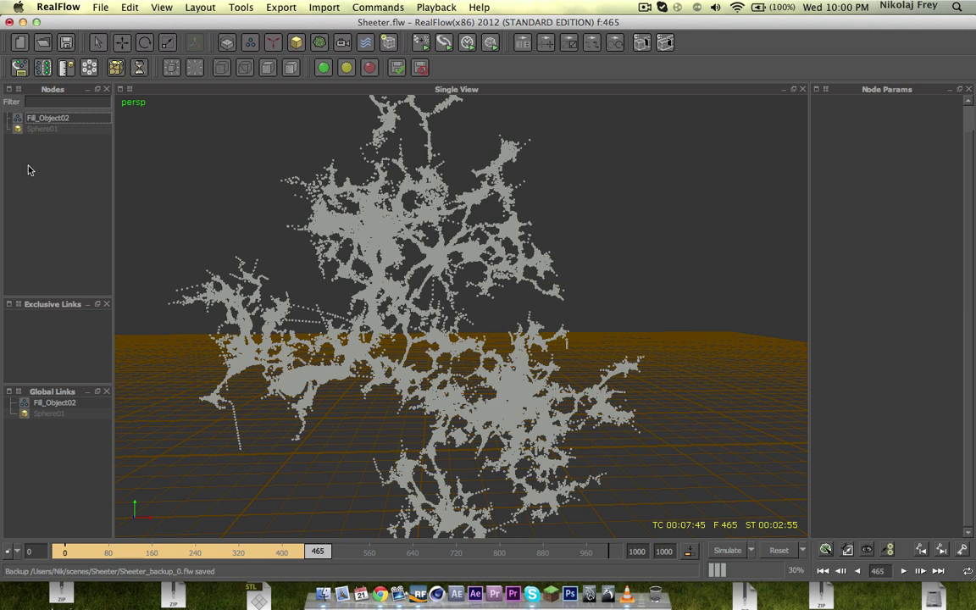
- Show the hidden Sphere01 emitter source in the viewport and set it to active
left_click(42, 118)
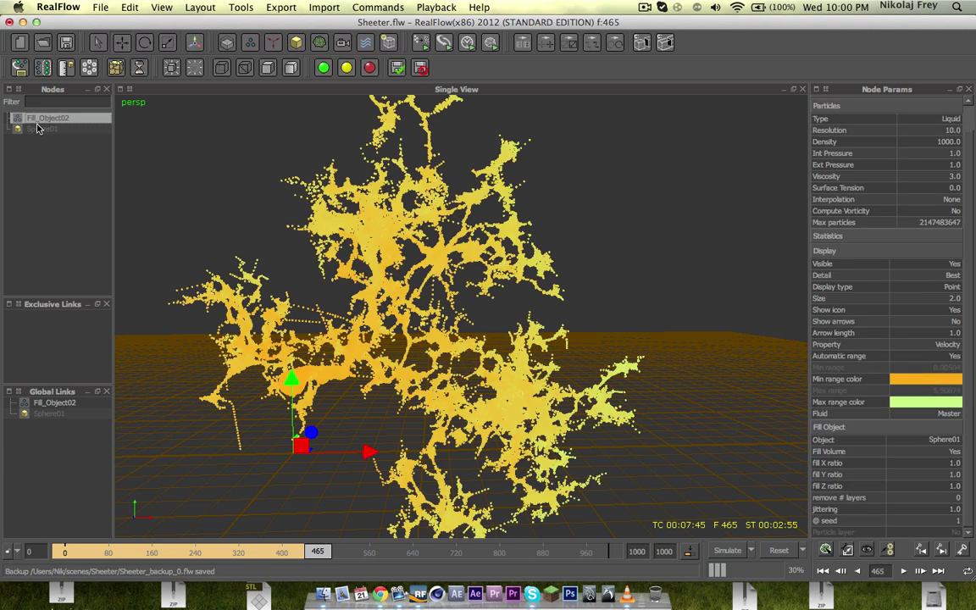
left_click(41, 130)
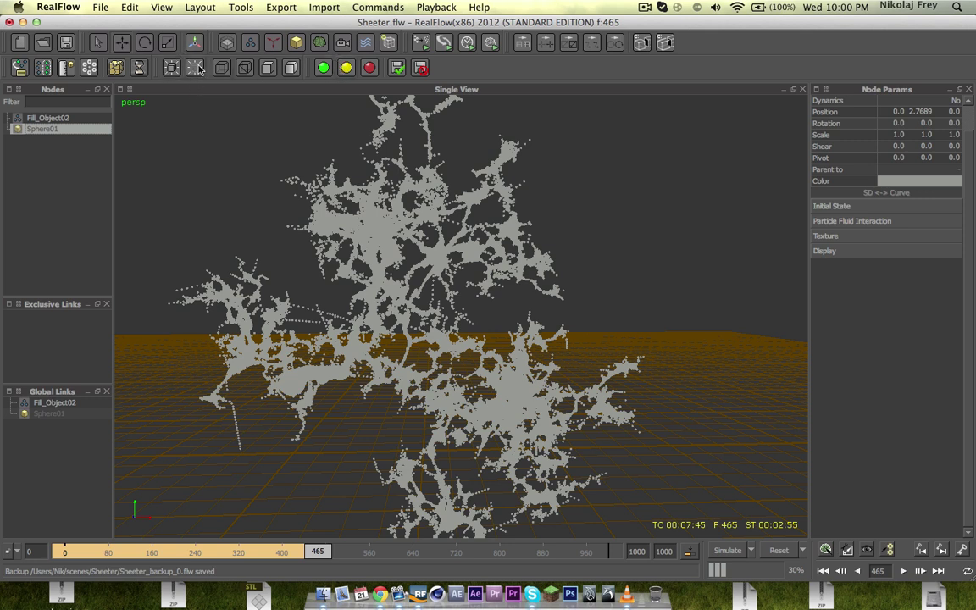
left_click(173, 68)
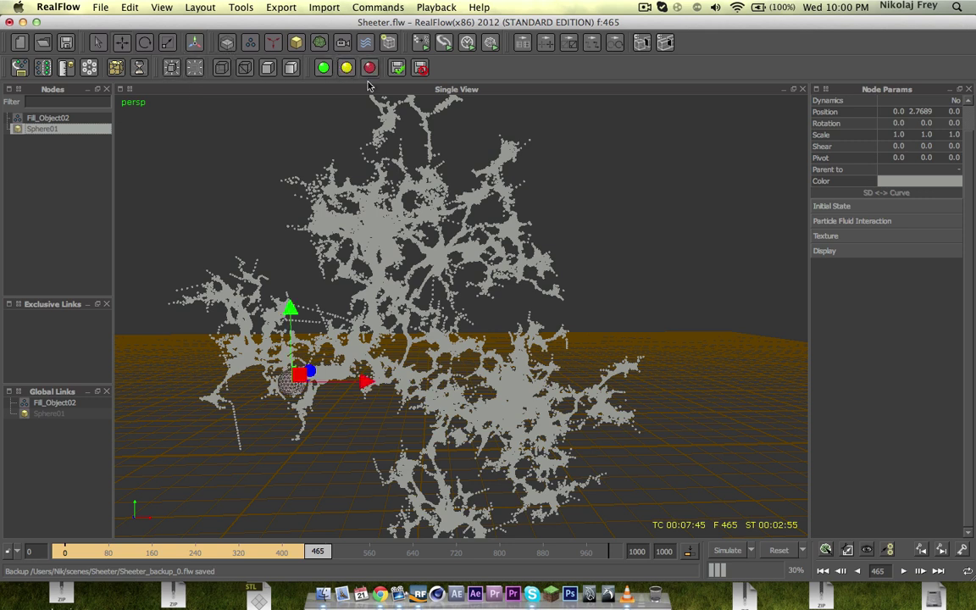
left_click(324, 66)
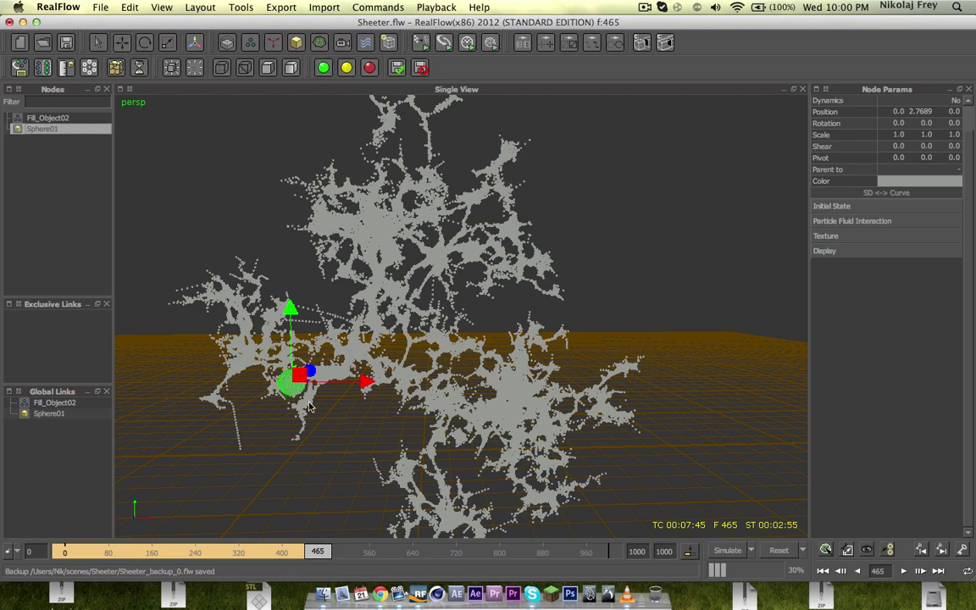
- Reset the simulation to frame 0 so the particles fill Sphere01 again
middle_click_drag(309, 402, 357, 389)
scroll(356, 389, "up", 5)
middle_click_drag(292, 431, 548, 236)
left_click_drag(546, 238, 451, 277, "alt")
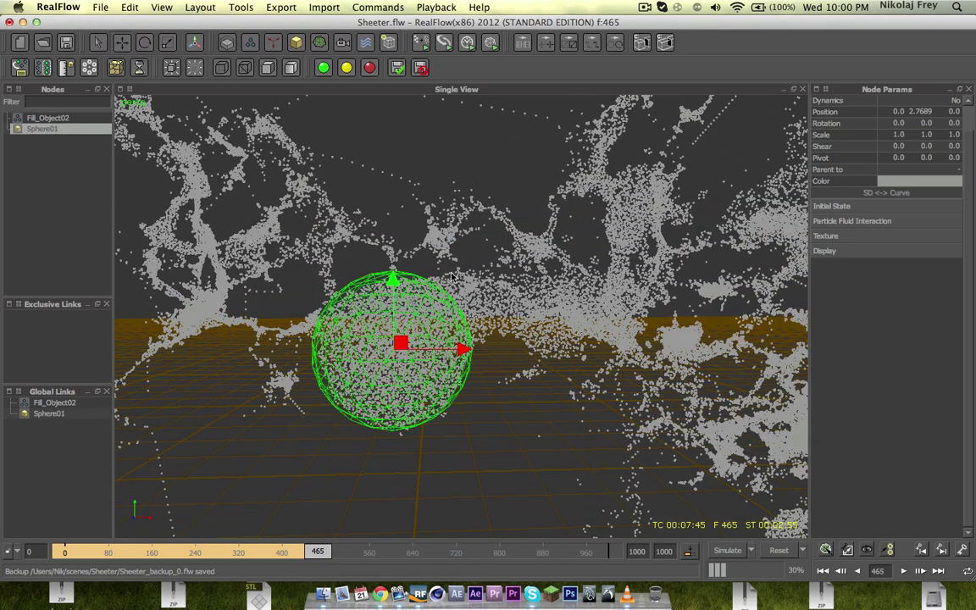
left_click(778, 550)
key("Return")
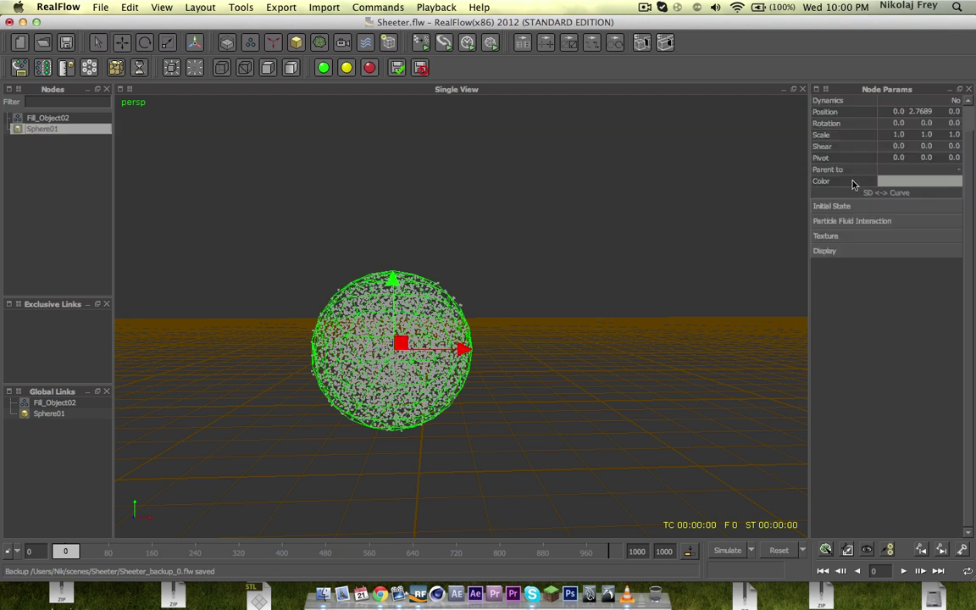
- Review the particle, display and fill object settings of Fill_Object02
left_click(50, 118)
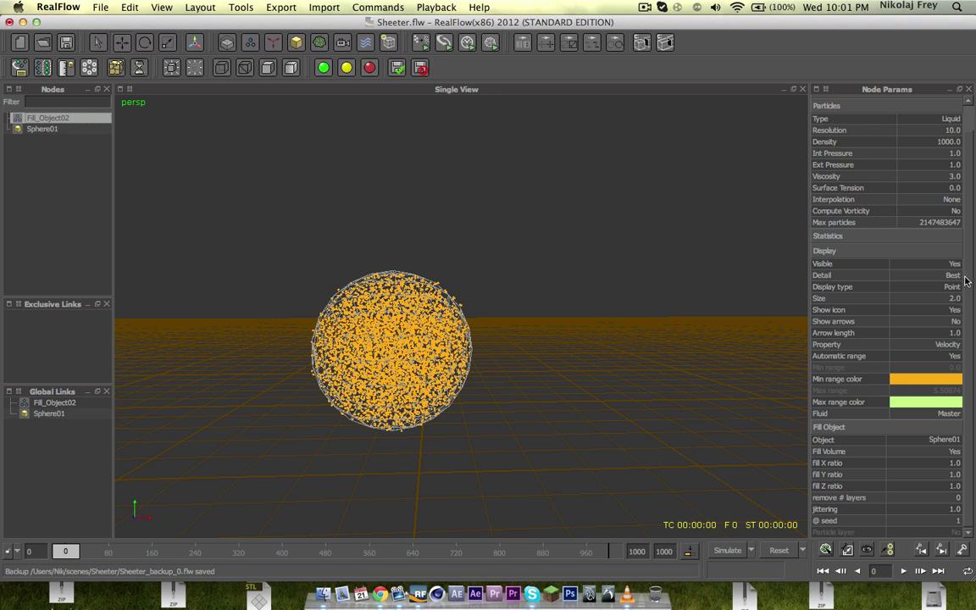
scroll(966, 229, "up", 2)
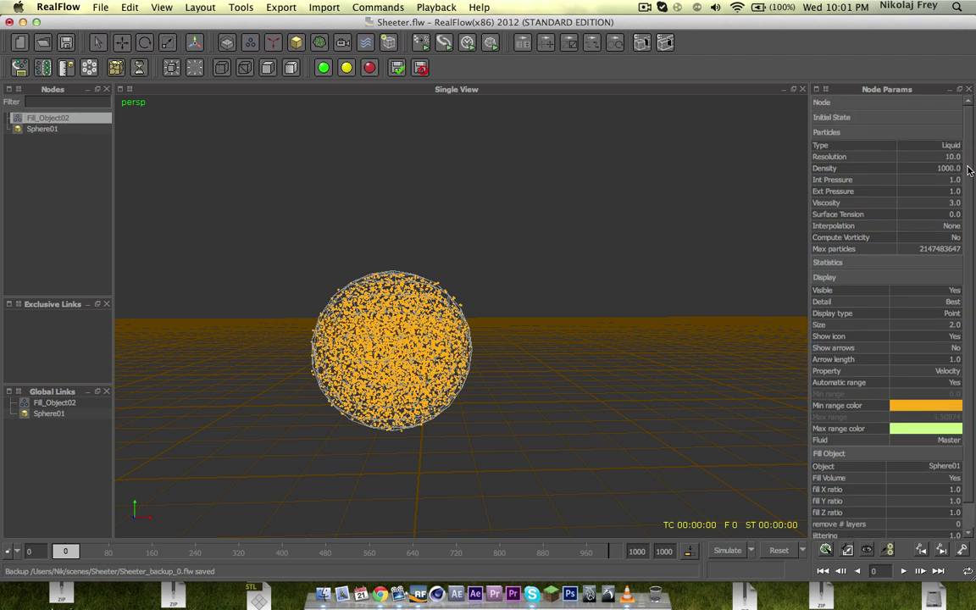
scroll(973, 259, "down", 2)
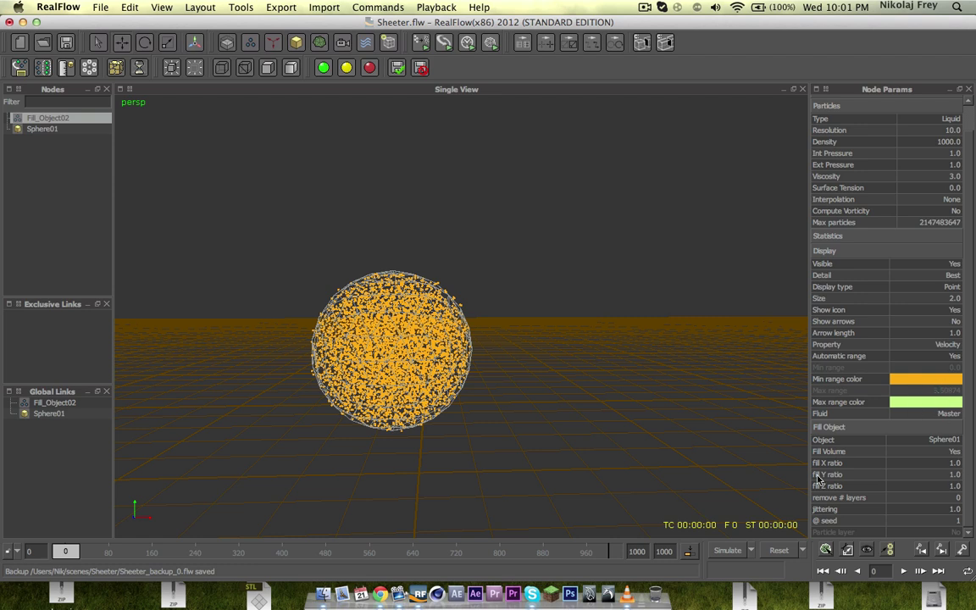
- Hide Sphere01 so only the particles remain in view, and reset the simulation
left_click(43, 129)
left_click(194, 68)
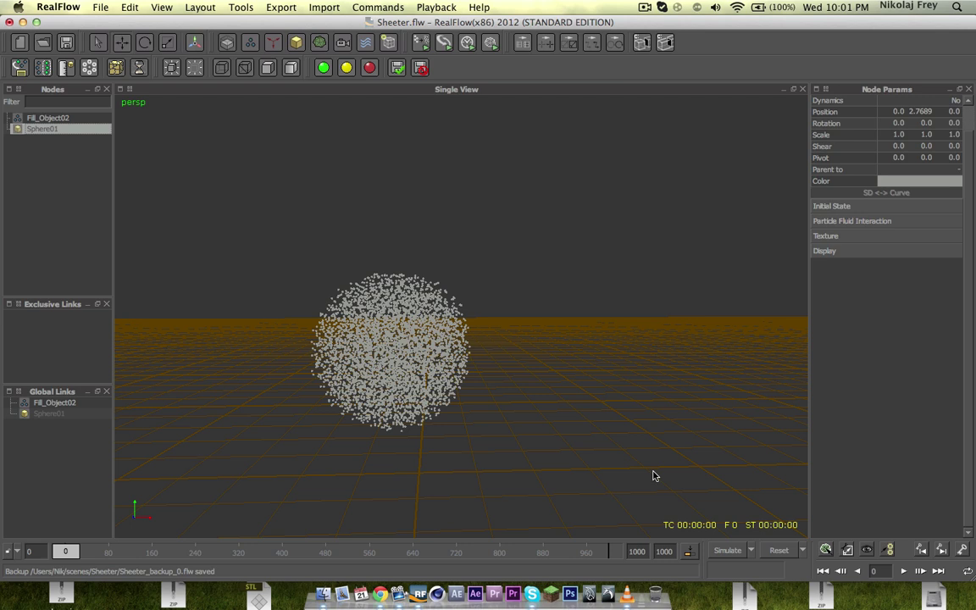
left_click(775, 552)
key("Return")
- Add a Sheeter daemon to the scene
left_click(51, 119)
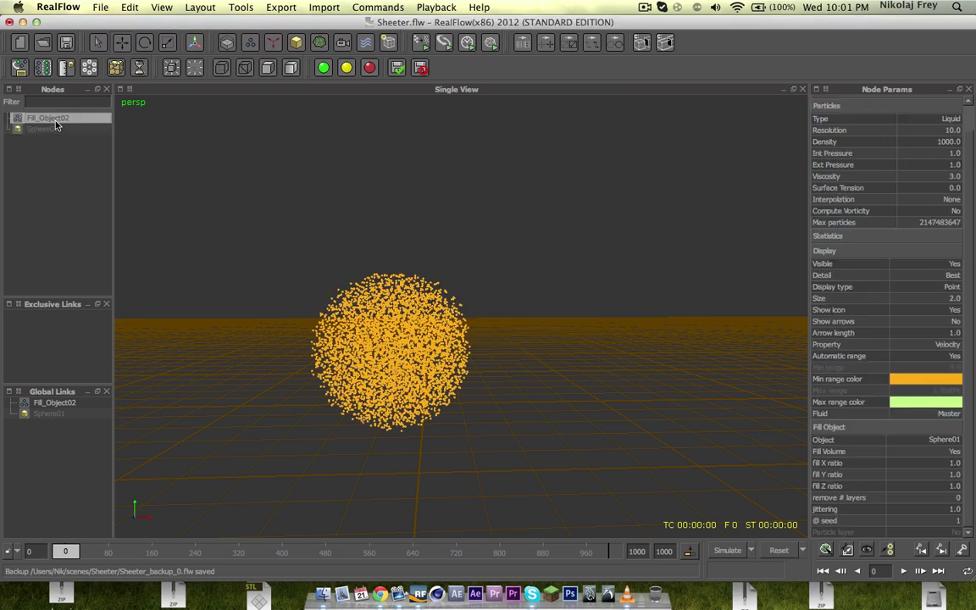
left_click(275, 44)
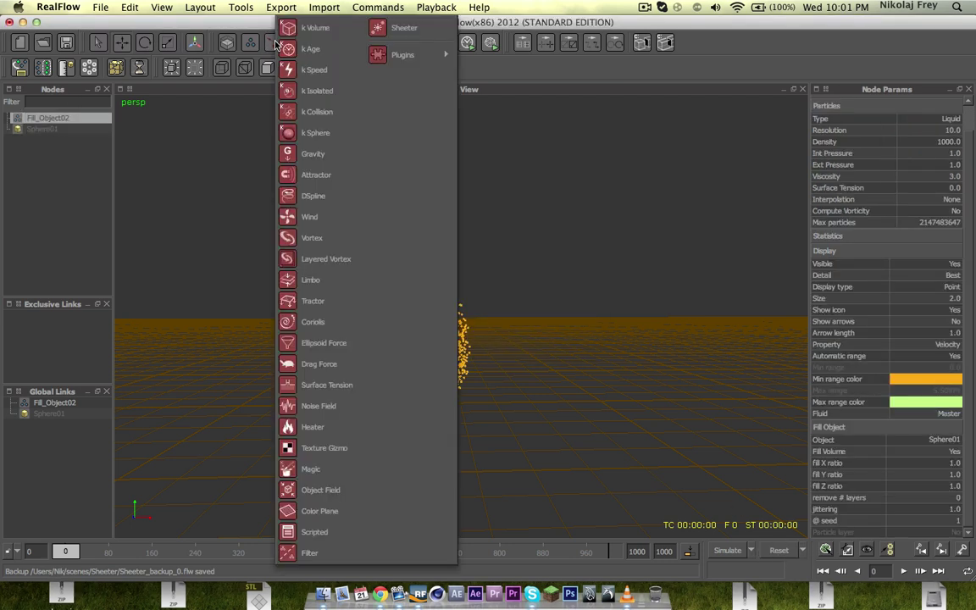
left_click(405, 28)
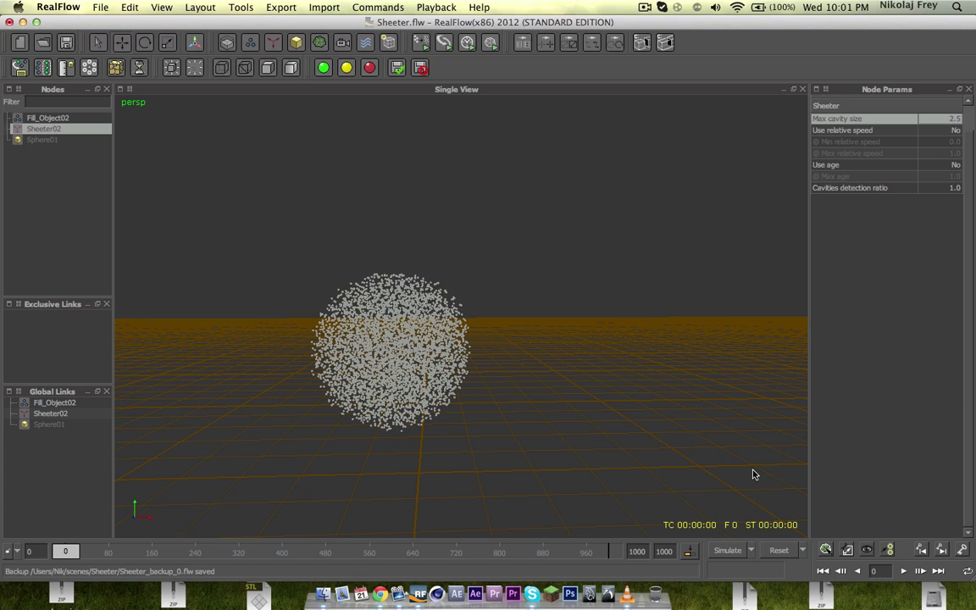
- Reset the scene with Fill_Object02 selected and start the particle simulation
left_click(51, 118)
scroll(417, 339, "down", 5)
left_click_drag(417, 337, 447, 346, "alt")
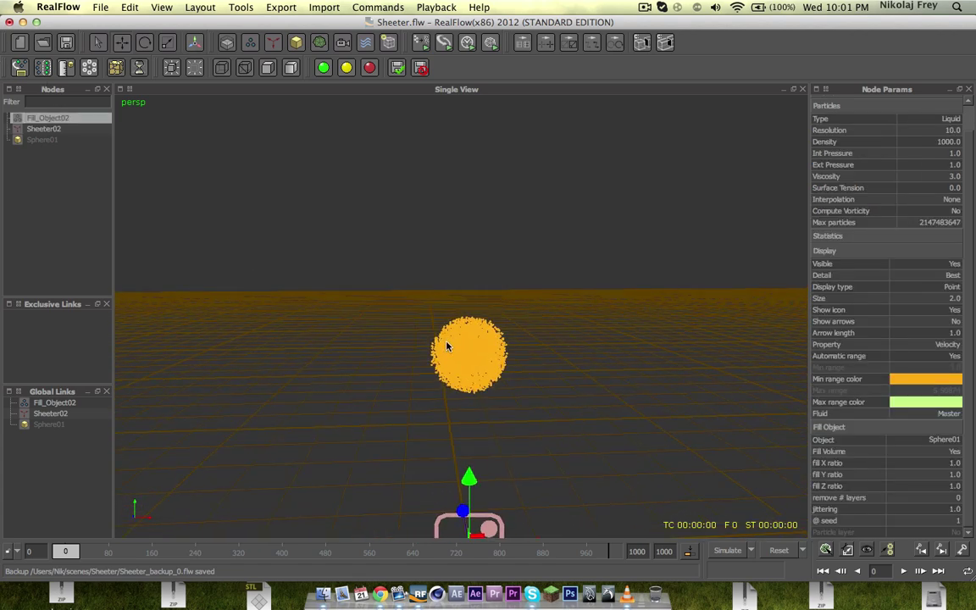
left_click(757, 549)
key("Return")
left_click(726, 552)
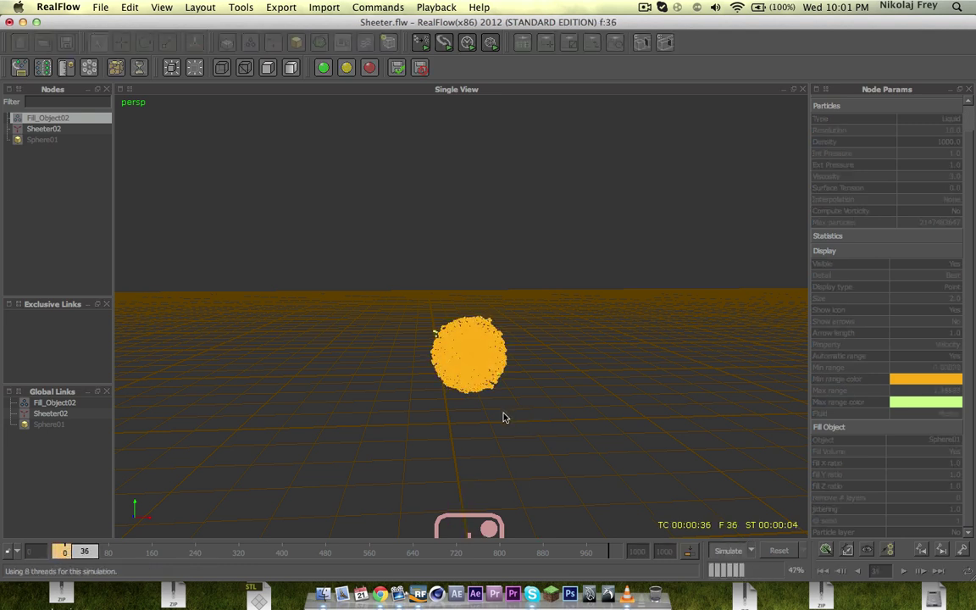
- Watch the running simulation from different sides and distances up to about frame 380, following how the Sheeter affects the particle sphere
scroll(416, 326, "up", 5)
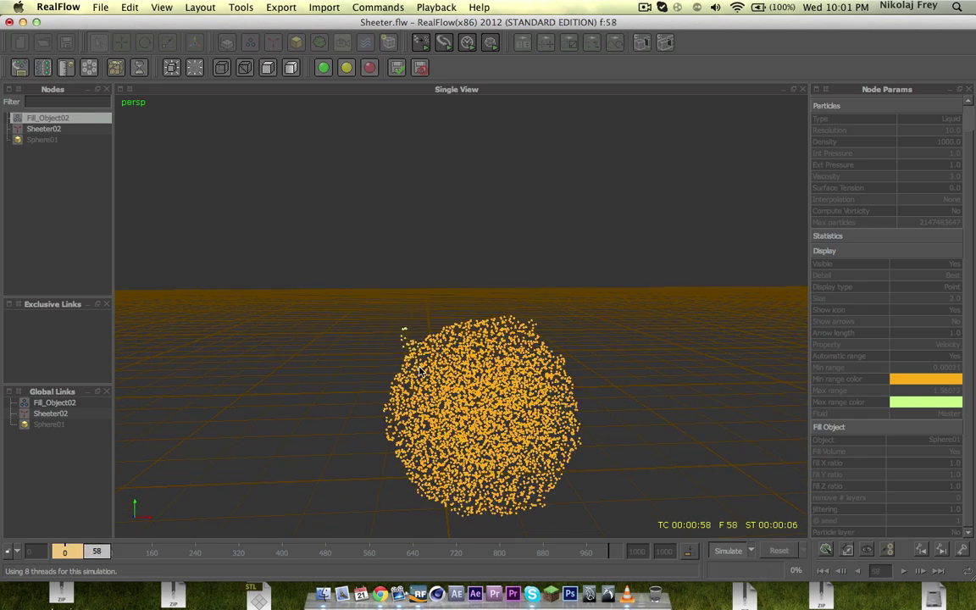
scroll(442, 369, "down", 3)
mouse_move(442, 367)
left_mouse_down("alt")
mouse_move(483, 359)
mouse_move(437, 370)
left_mouse_up("alt")
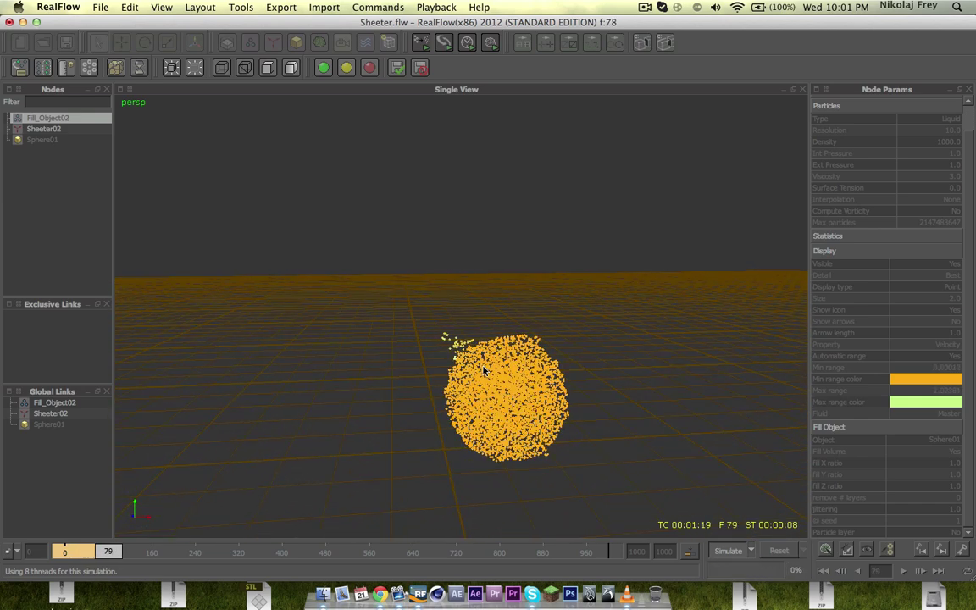
mouse_move(495, 366)
left_mouse_down("alt")
mouse_move(477, 370)
mouse_move(474, 381)
mouse_move(484, 371)
left_mouse_up("alt")
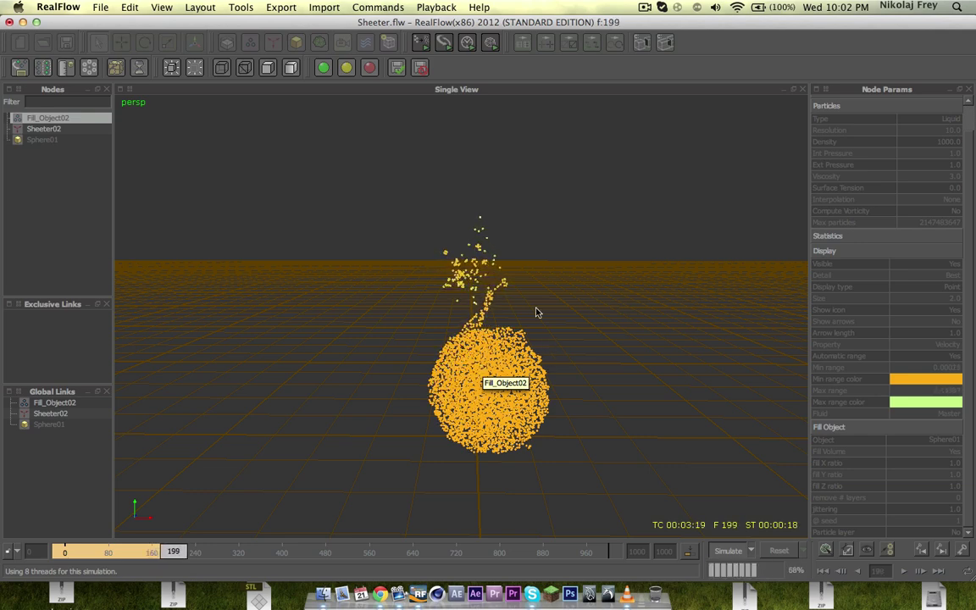
right_click_drag(537, 312, 464, 331, "alt")
left_click_drag(464, 330, 346, 256, "alt")
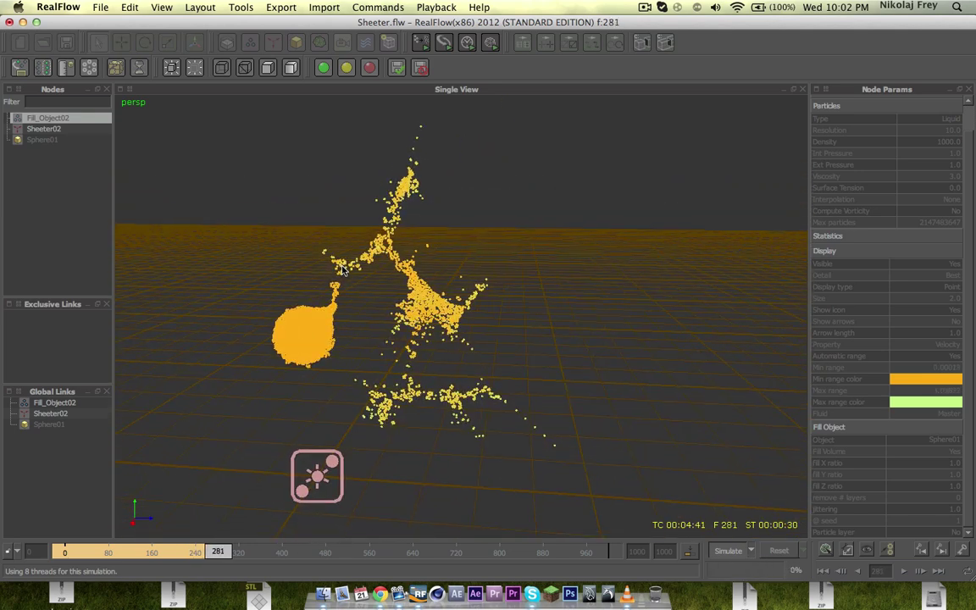
scroll(499, 427, "down", 3)
left_click_drag(500, 429, 306, 328, "alt")
scroll(372, 316, "up", 4)
left_click_drag(479, 327, 534, 337, "alt")
scroll(474, 339, "down", 4)
left_click_drag(424, 339, 355, 337, "alt")
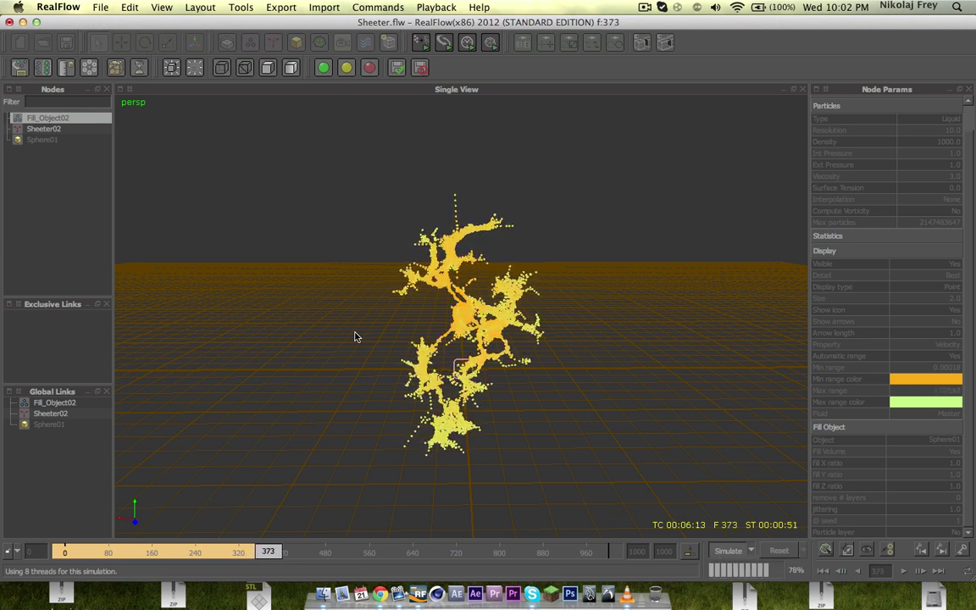
left_click_drag(355, 337, 375, 321, "alt")
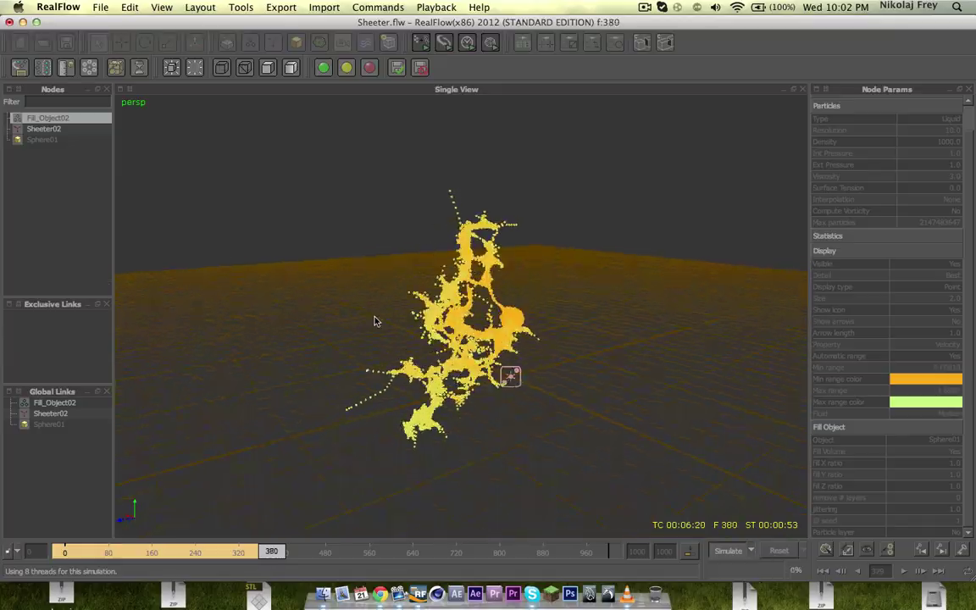
- Inspect the particle tendrils and the remaining sphere up close and as a whole while the simulation runs to about frame 448
right_click_drag(375, 322, 391, 328, "alt")
left_click_drag(391, 329, 415, 331, "alt")
right_click_drag(415, 331, 458, 355, "alt")
left_click_drag(457, 356, 549, 360, "alt")
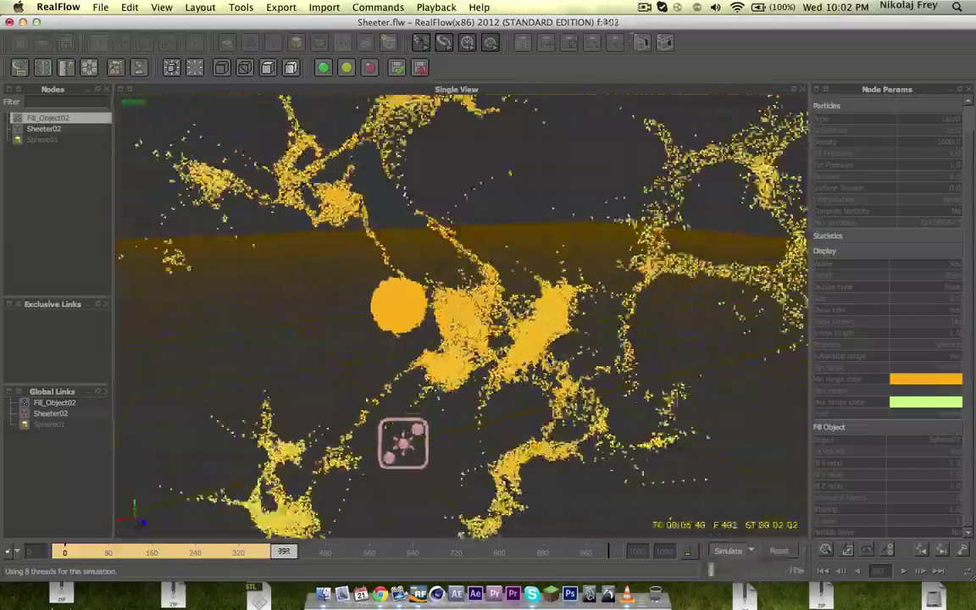
left_click_drag(404, 221, 499, 345, "alt")
right_click_drag(499, 345, 497, 364, "alt")
left_click_drag(496, 364, 377, 364, "alt")
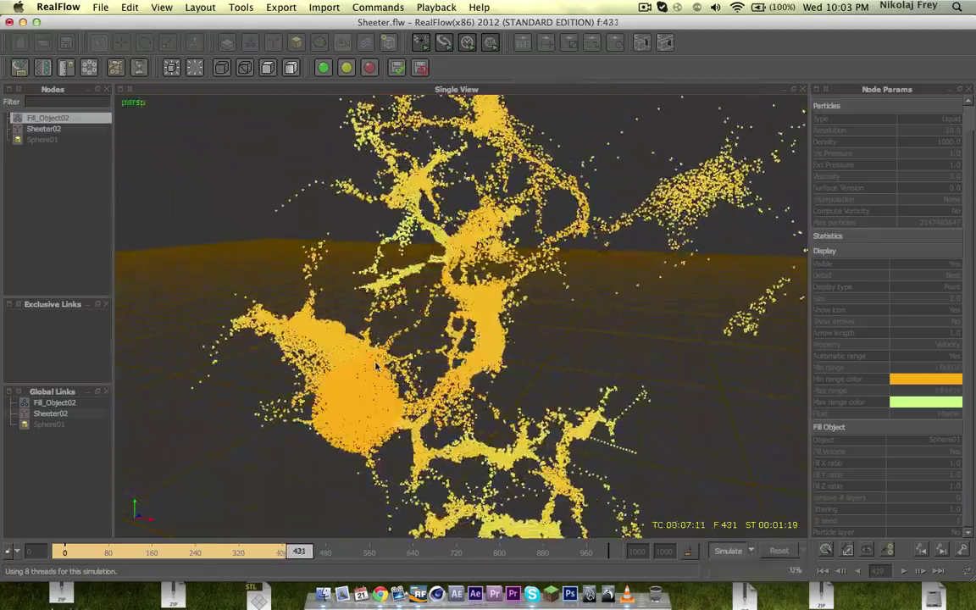
right_click_drag(375, 365, 396, 443, "alt")
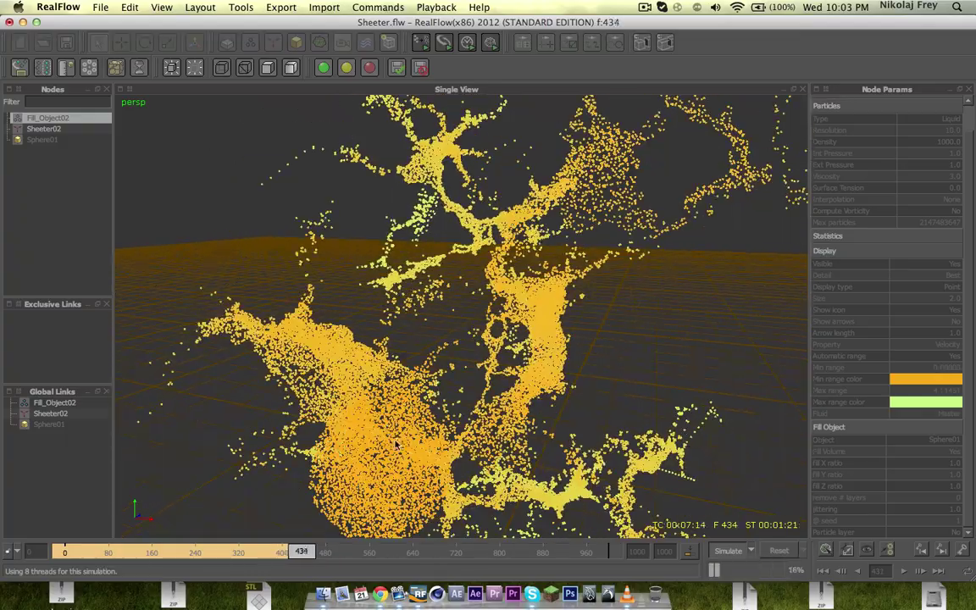
left_click_drag(396, 444, 347, 435, "alt")
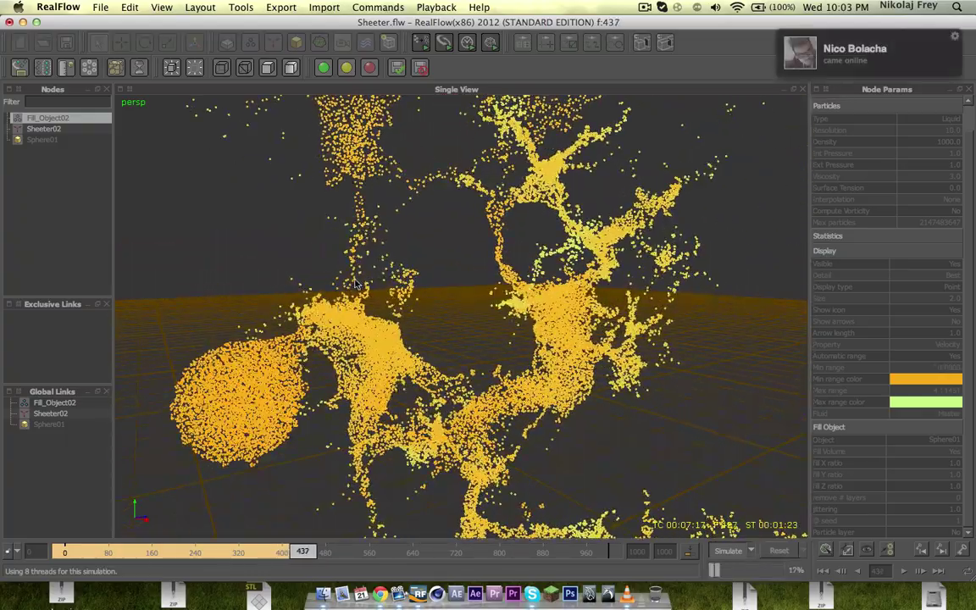
right_click_drag(323, 213, 402, 329, "alt")
left_click_drag(402, 328, 521, 356, "alt")
right_click_drag(521, 356, 598, 395, "alt")
left_click_drag(598, 396, 354, 327, "alt")
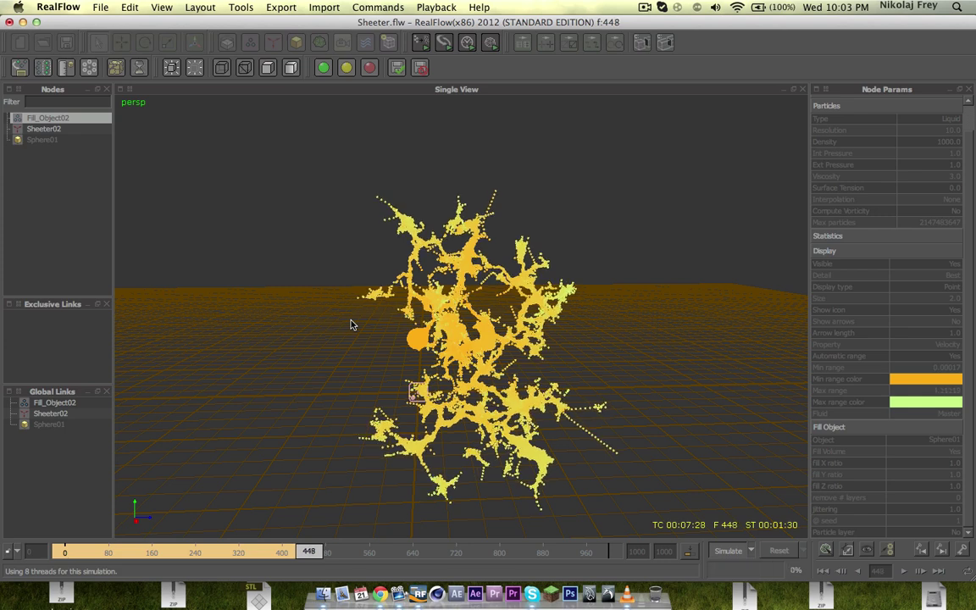
left_click(645, 6)
left_click(867, 28)
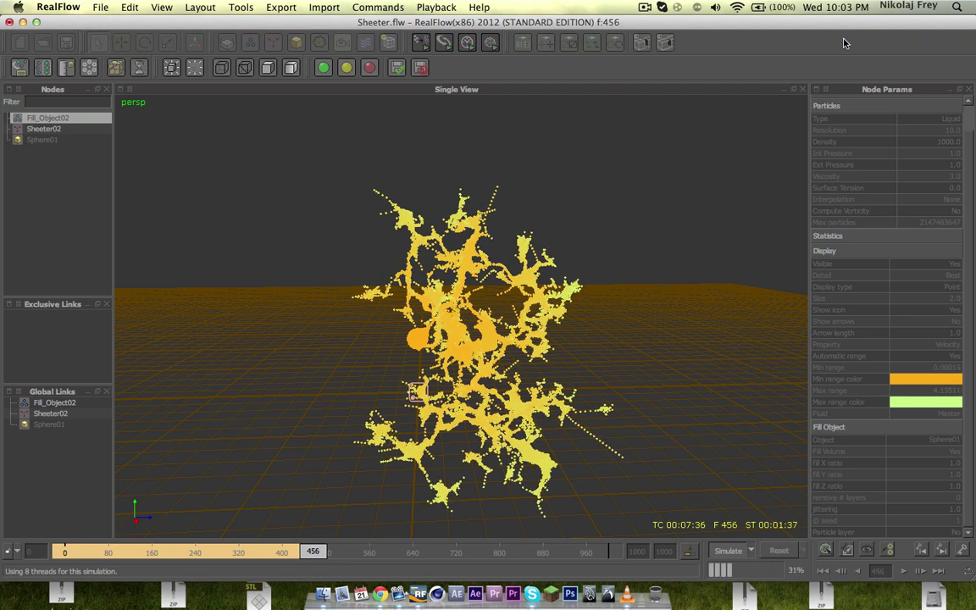
- Examine the whole particle structure from another side at about frame 460 of the running simulation
middle_click_drag(632, 213, 712, 293)
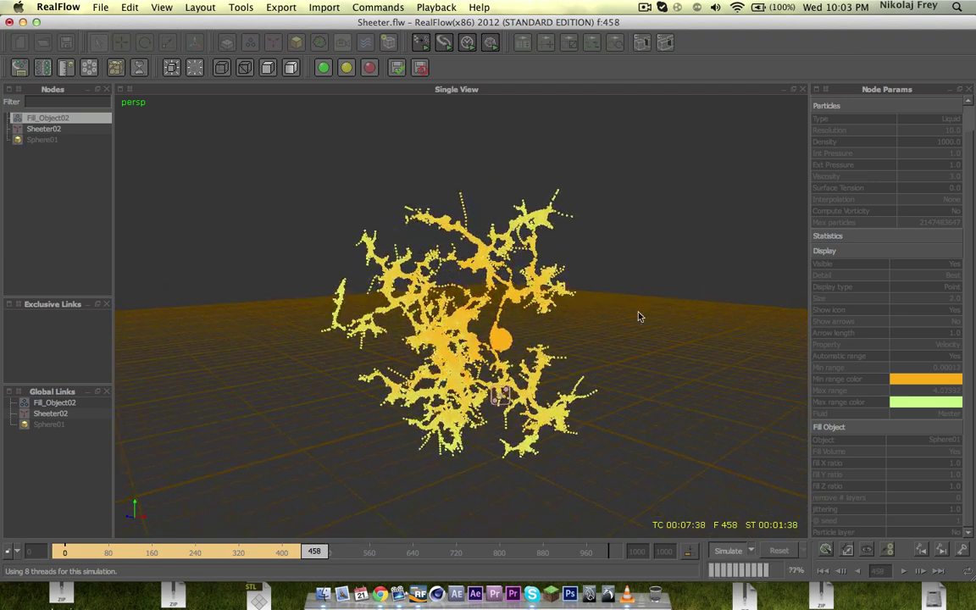
scroll(479, 317, "up", 2)
middle_click_drag(491, 326, 461, 334)
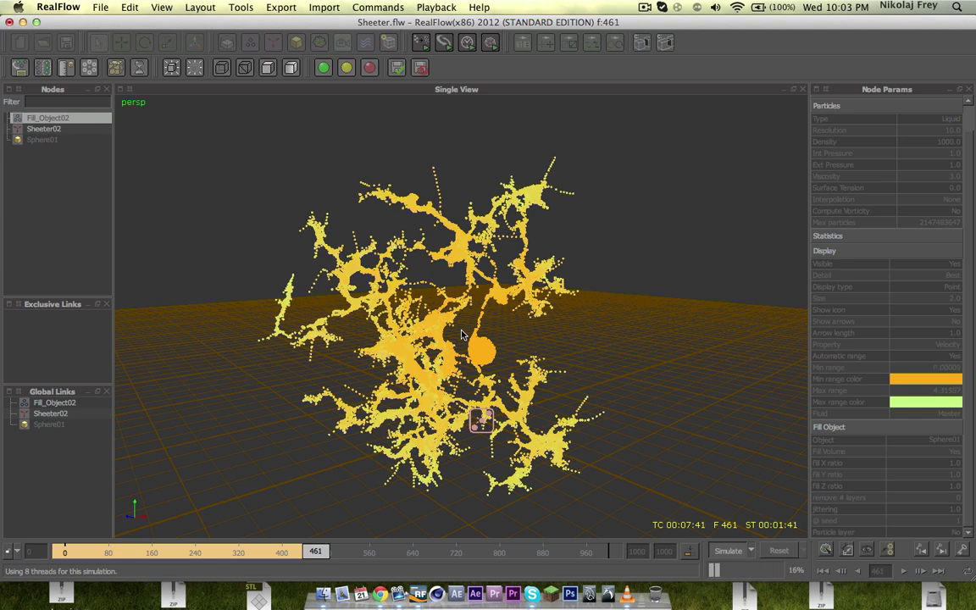